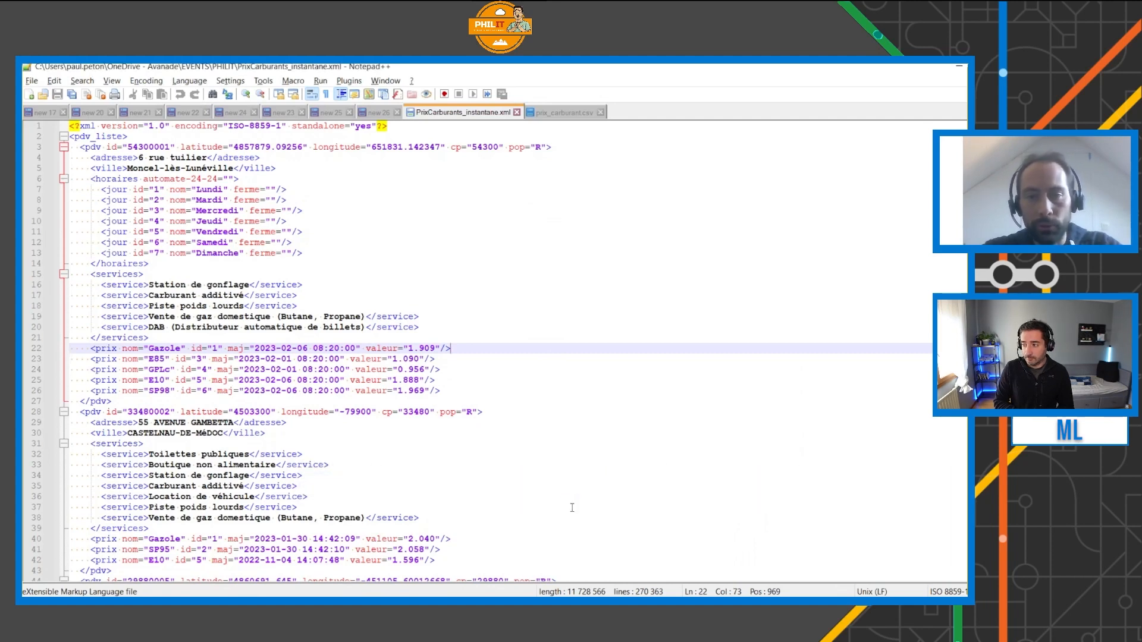
Switch to the carburant report in Power BI Desktop and examine the Gazole average price curve in early 2022
{"action": "key", "text": "alt+Tab"}
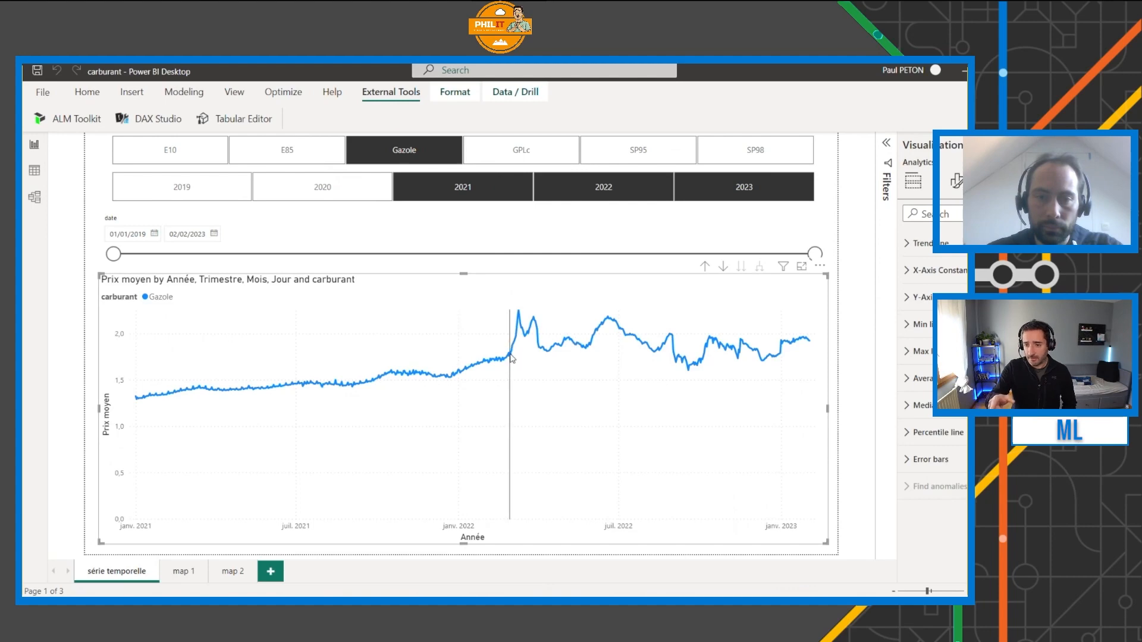
{"action": "mouse_move", "coordinate": [512, 358]}
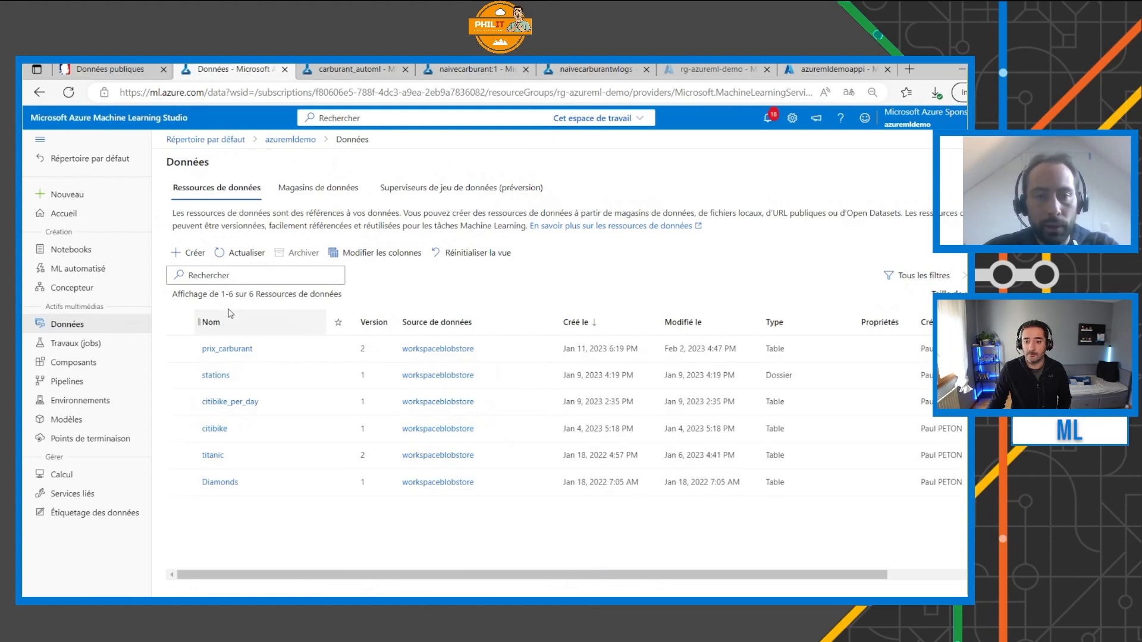
Start a new data asset named data_carburant with the Tabulaire type
{"action": "left_click", "coordinate": [193, 254]}
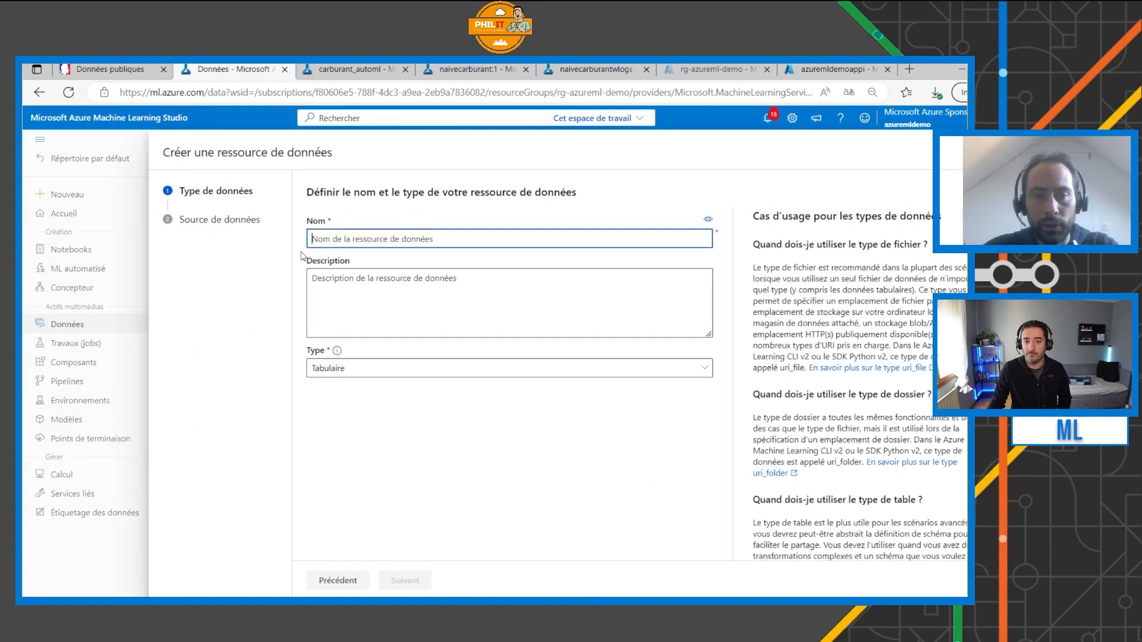
{"action": "type", "text": "data_carburant"}
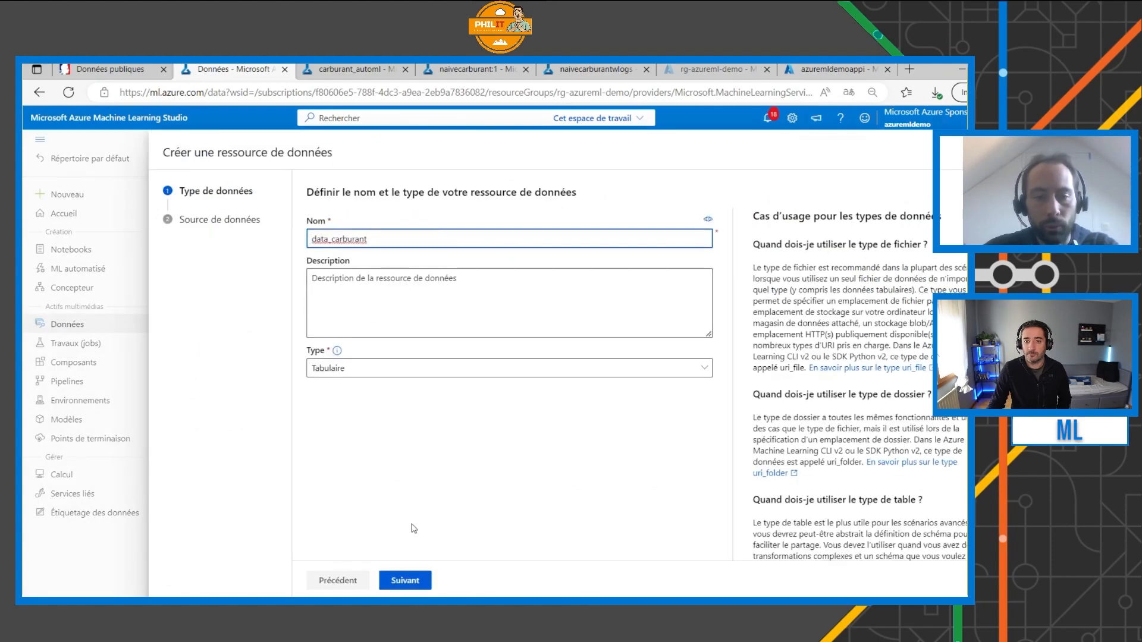
{"action": "left_click", "coordinate": [411, 582]}
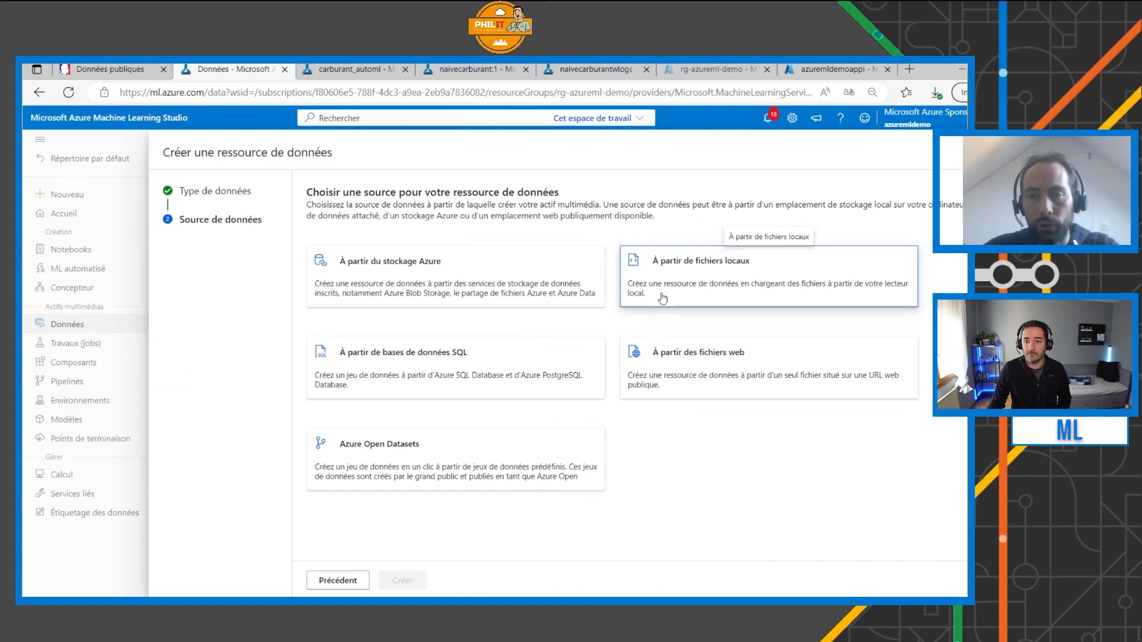
Use local files as the data source and workspaceblobstore as the storage location
{"action": "left_click", "coordinate": [662, 299]}
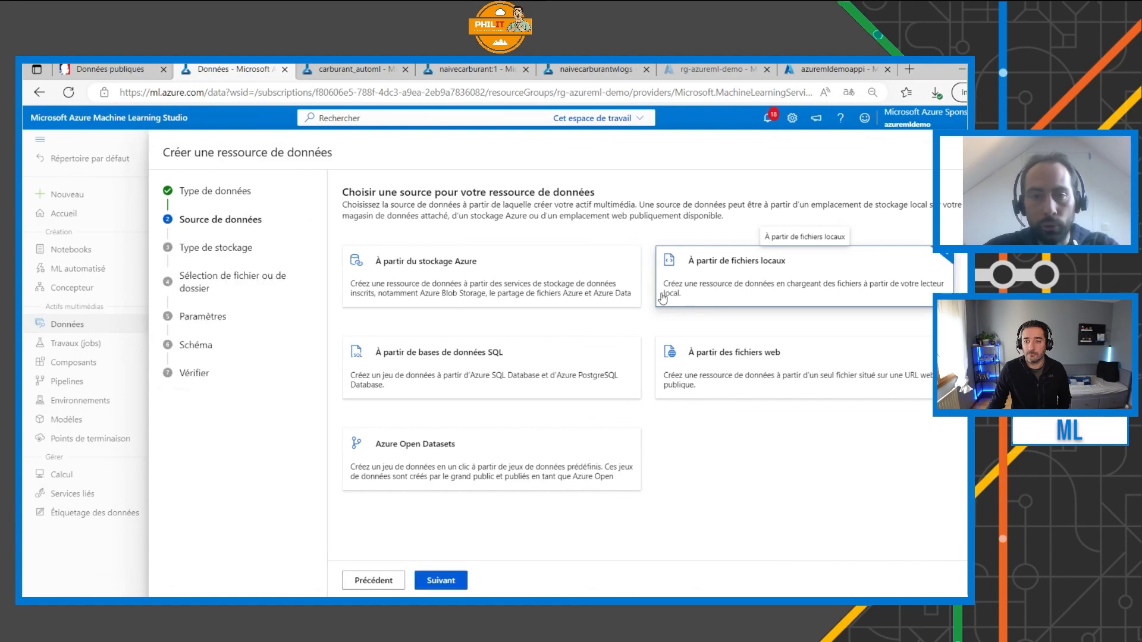
{"action": "left_click", "coordinate": [441, 581]}
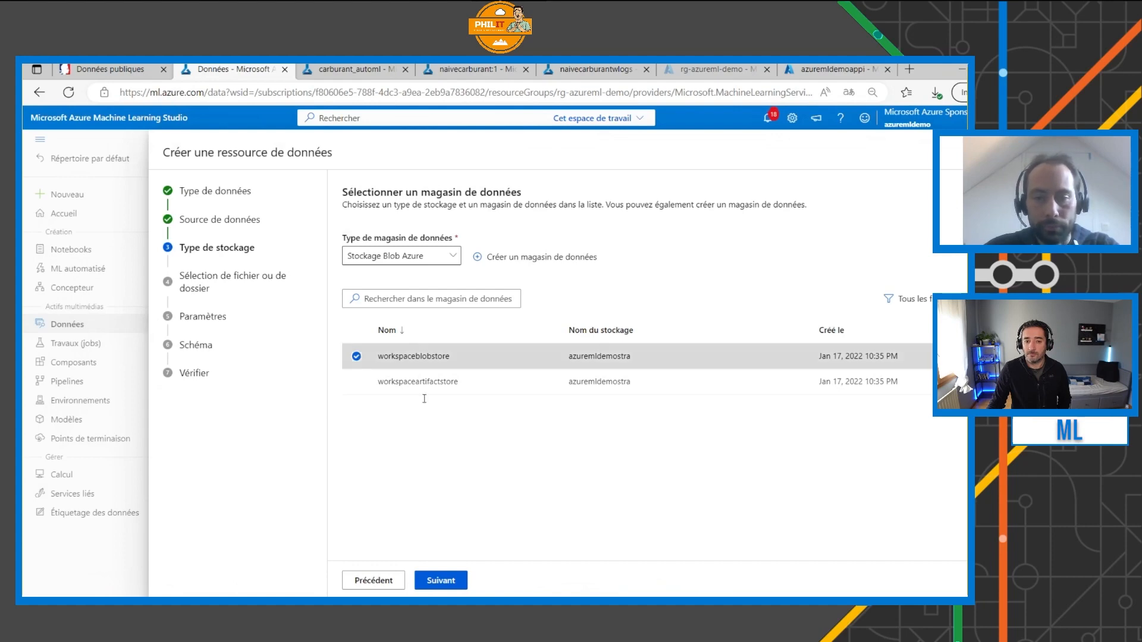
{"action": "left_click", "coordinate": [441, 580]}
Upload the file prix_carburant.csv from the PHILIT folder and continue to the parsing settings
{"action": "left_click", "coordinate": [394, 336]}
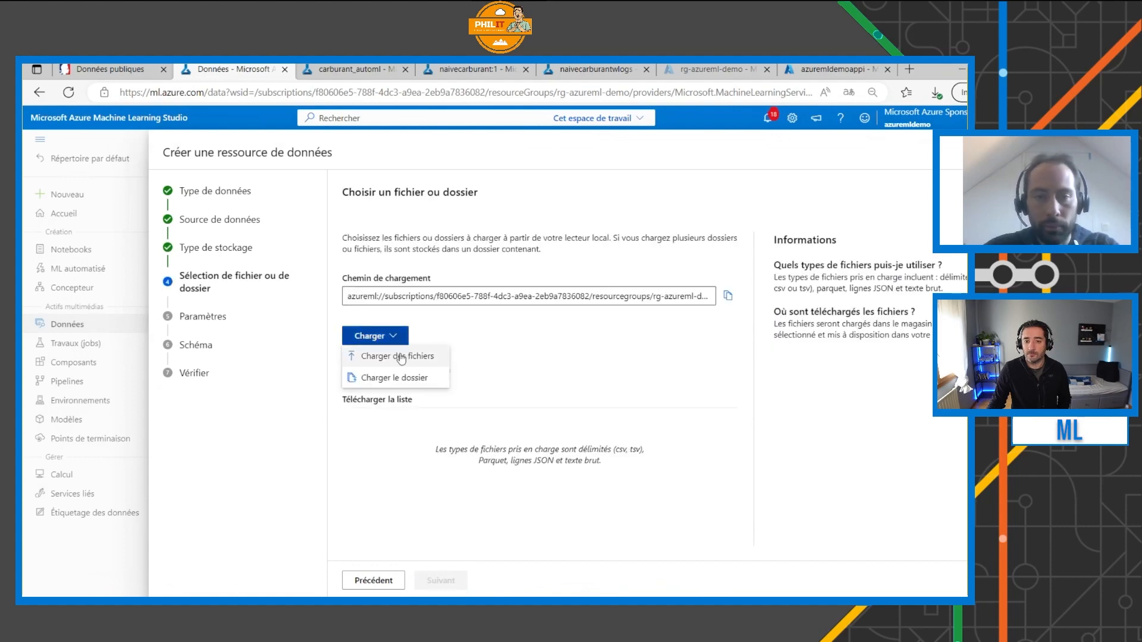
{"action": "left_click", "coordinate": [400, 357]}
{"action": "left_click", "coordinate": [416, 285]}
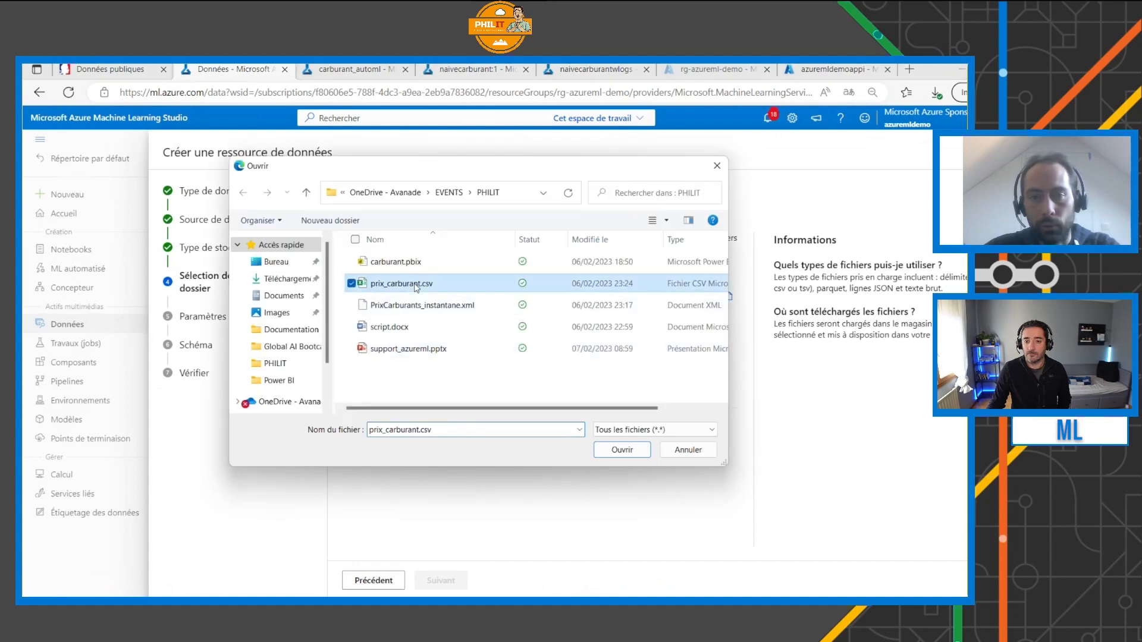
{"action": "left_click", "coordinate": [622, 450]}
{"action": "left_click", "coordinate": [467, 587]}
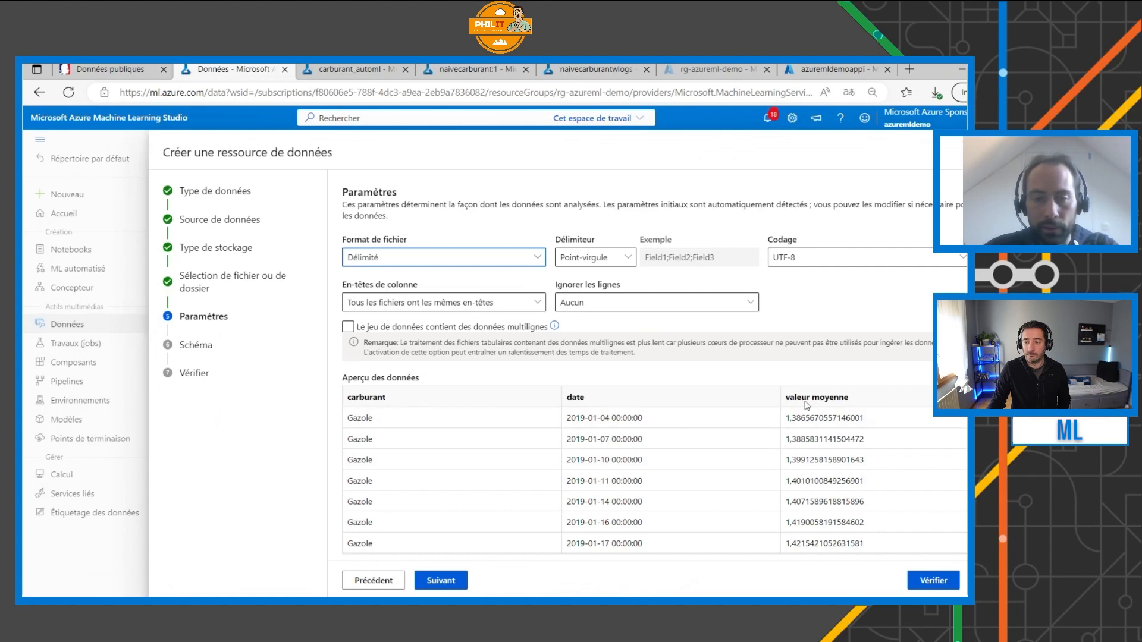
Accept the parsing settings, set the valeur moyenne column's type to Virgule décimale and create the data asset
{"action": "left_click", "coordinate": [440, 581]}
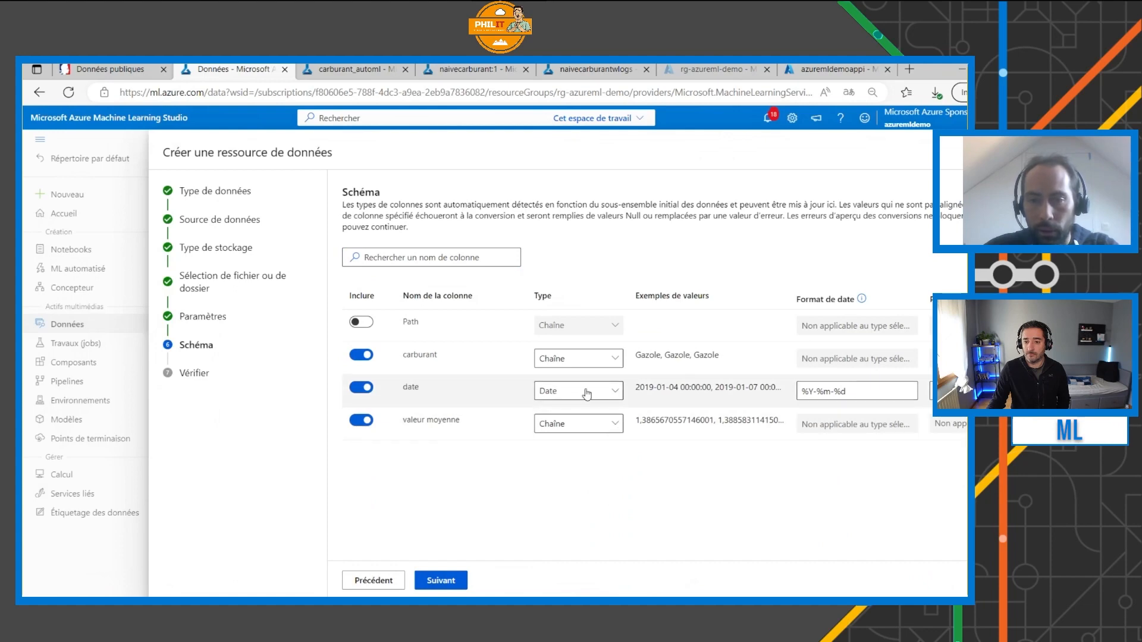
{"action": "left_click", "coordinate": [612, 426]}
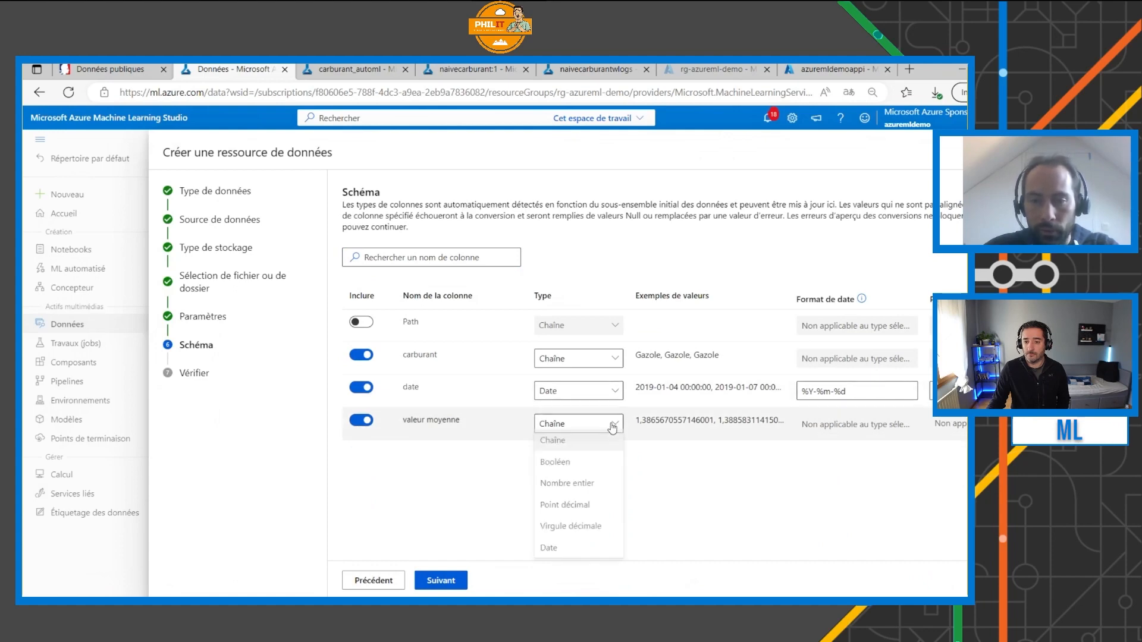
{"action": "left_click", "coordinate": [580, 530]}
{"action": "left_click", "coordinate": [455, 585]}
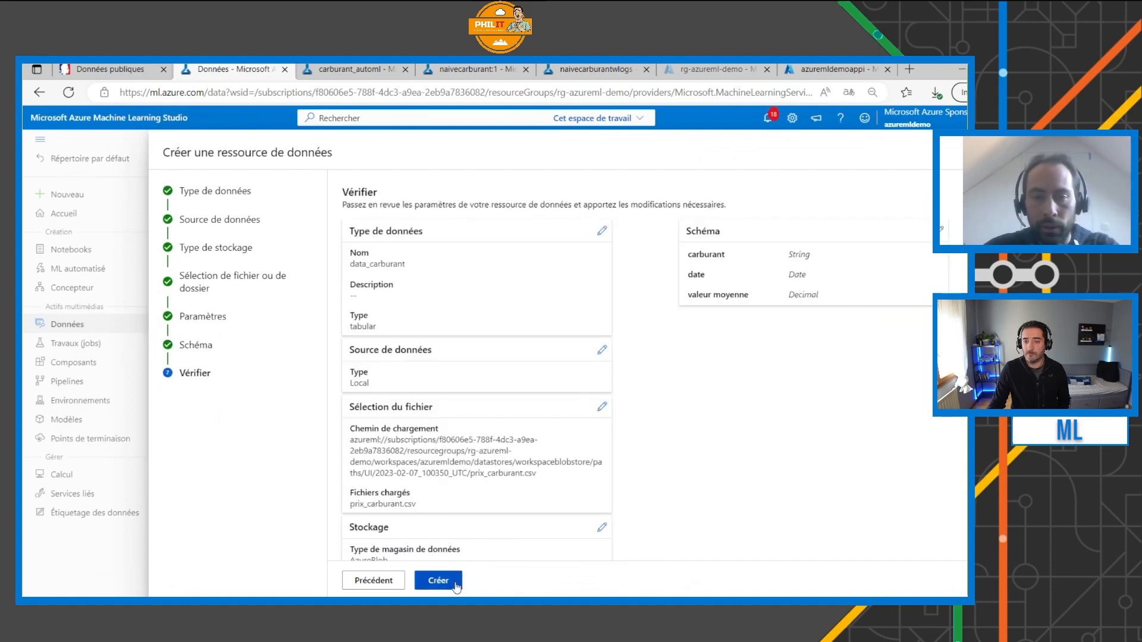
{"action": "left_click", "coordinate": [456, 586]}
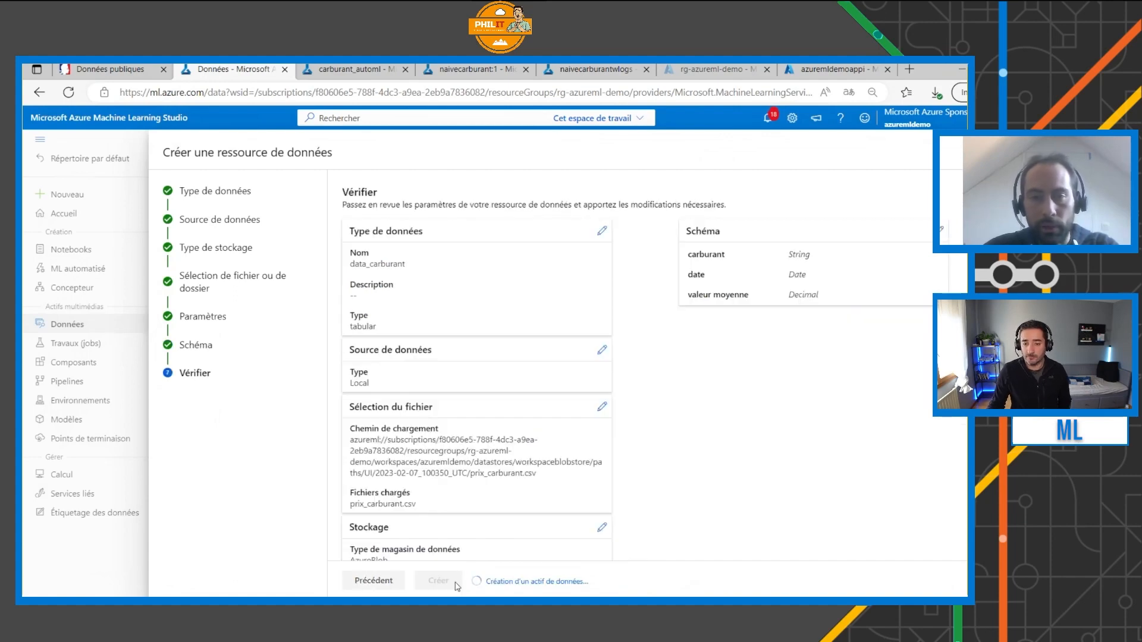
Start a new automated ML job based on the prix_carburant data asset
{"action": "left_click", "coordinate": [113, 270]}
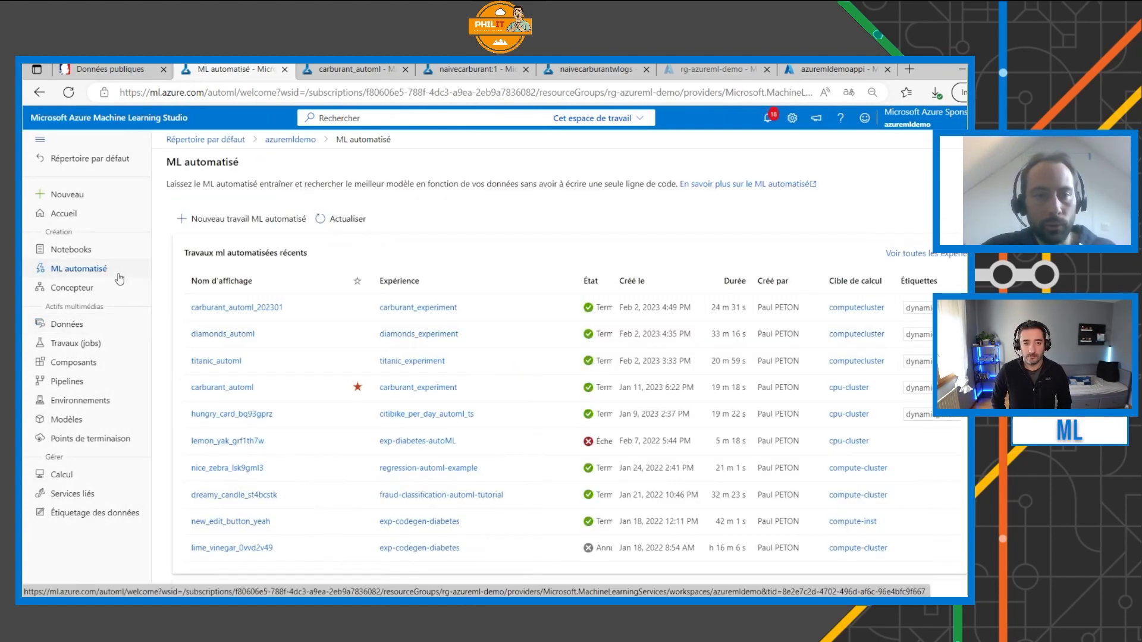
{"action": "left_click", "coordinate": [243, 220]}
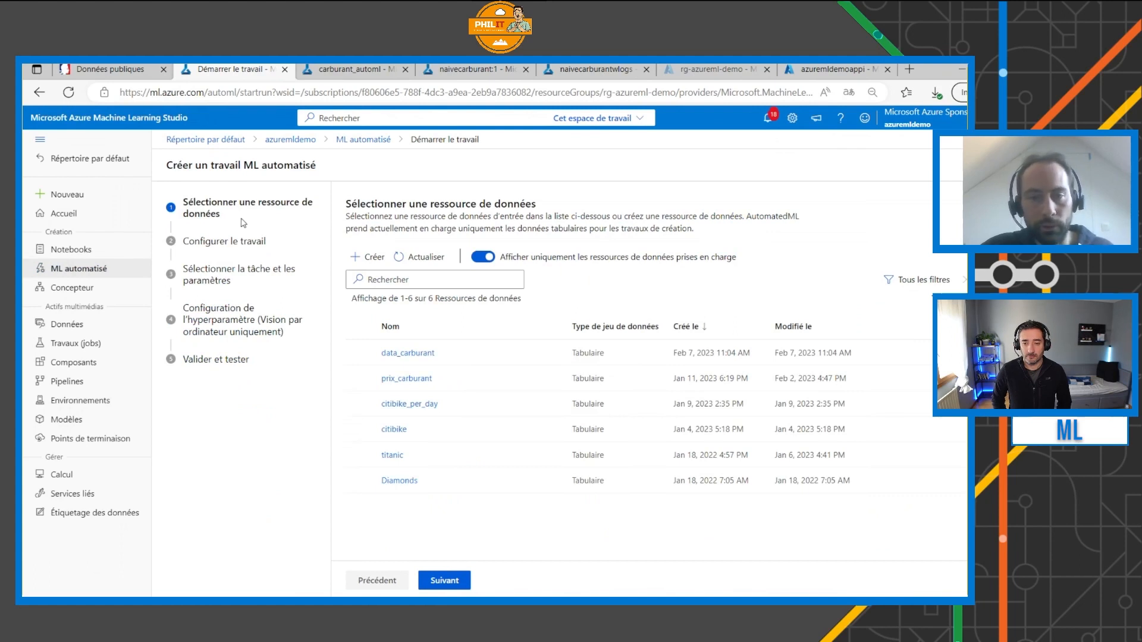
{"action": "left_click", "coordinate": [360, 379]}
{"action": "left_click", "coordinate": [457, 581]}
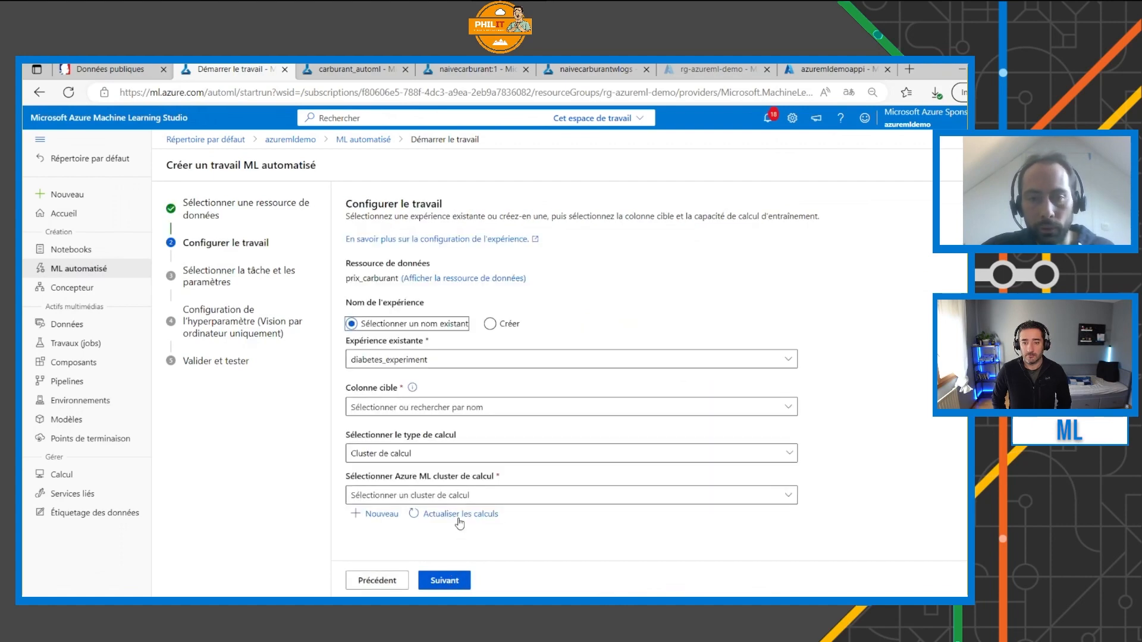
Create a new experiment named carburant_experience and set valeur moyenne (Decimal) as the target column
{"action": "left_click", "coordinate": [493, 325]}
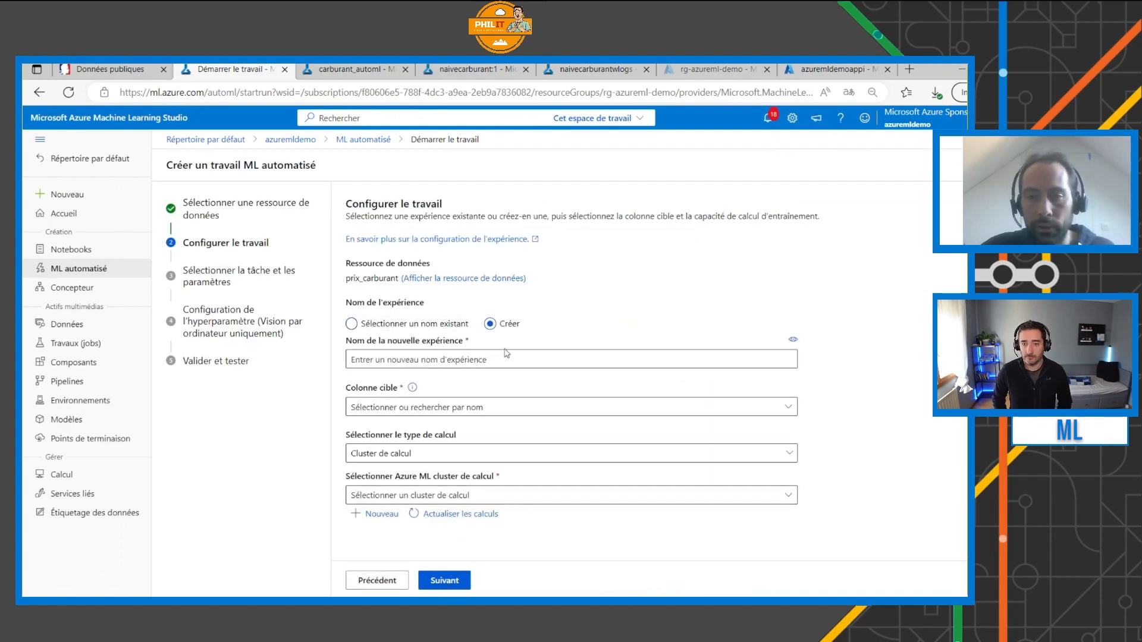
{"action": "left_click", "coordinate": [669, 358]}
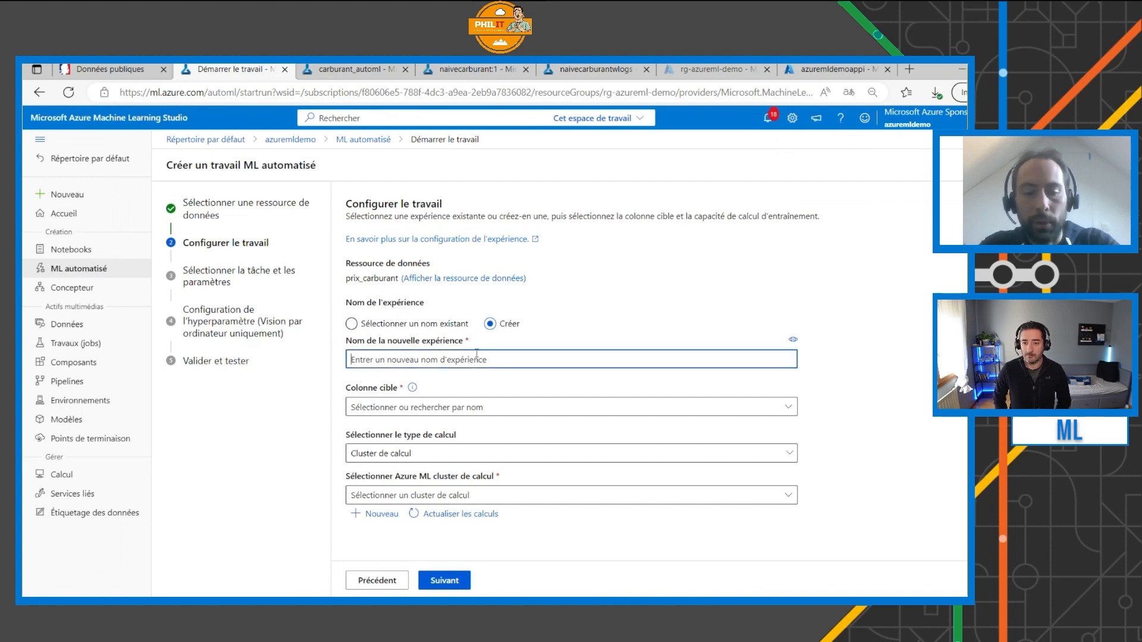
{"action": "type", "text": "car"}
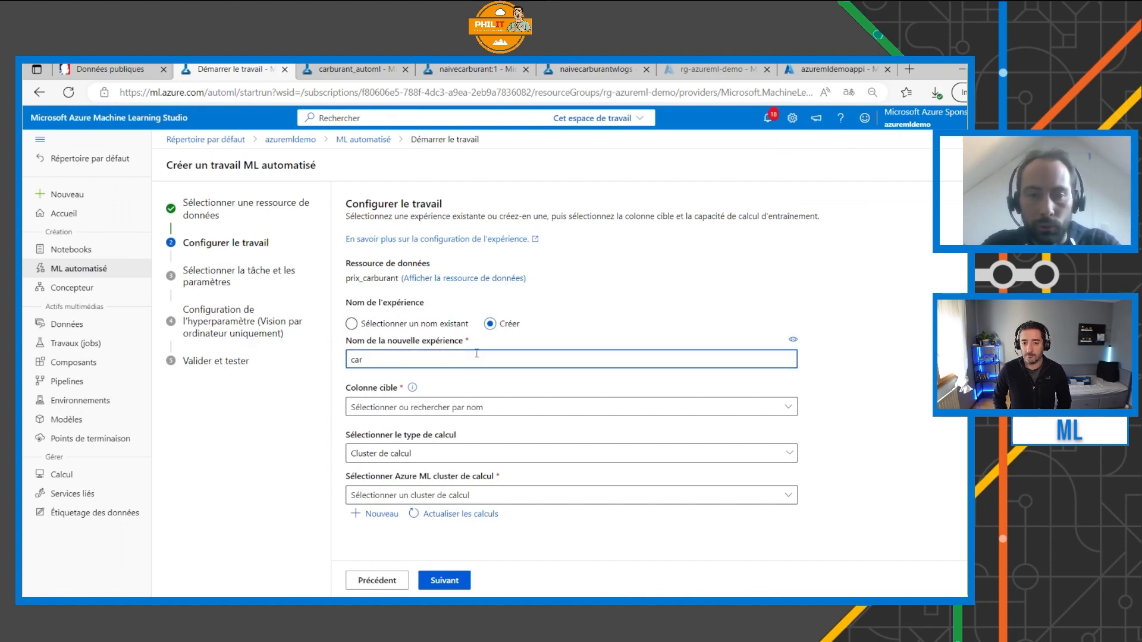
{"action": "type", "text": "burant_ex"}
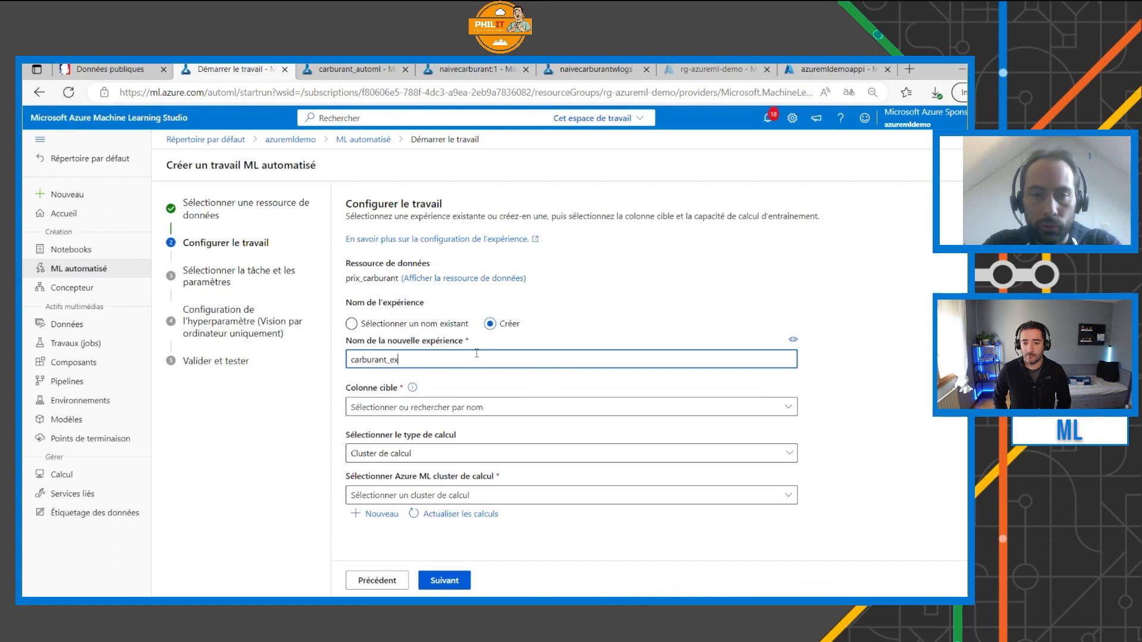
{"action": "type", "text": "perience"}
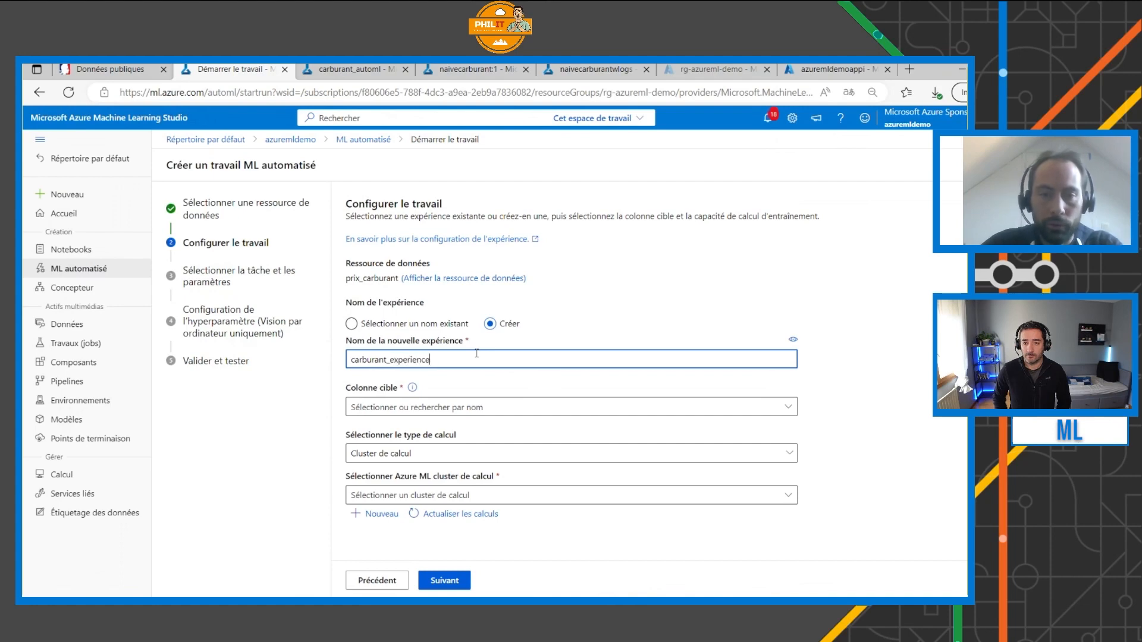
{"action": "left_click", "coordinate": [778, 409]}
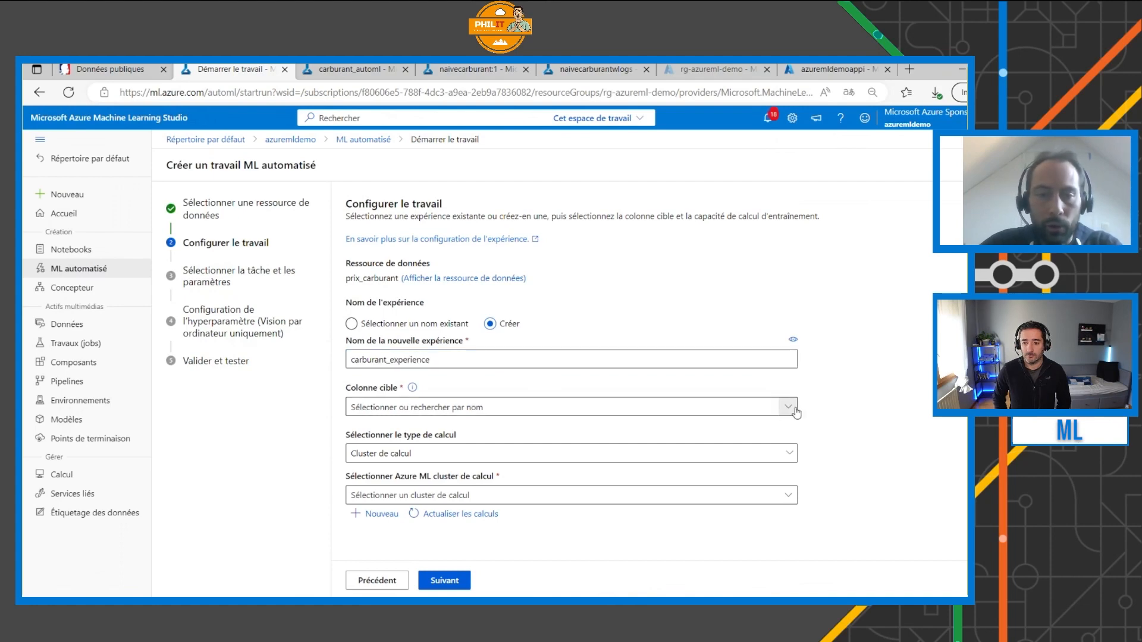
{"action": "left_click", "coordinate": [618, 470]}
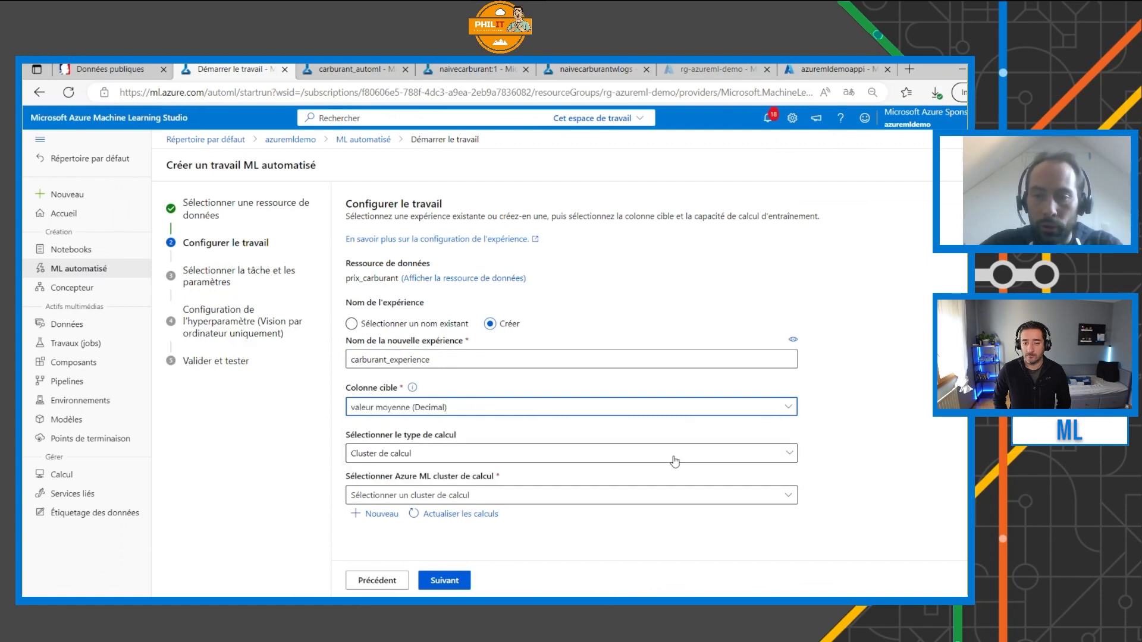
Run the job on a compute instance, choosing ppncomputeinstance, and continue to the task settings
{"action": "left_click", "coordinate": [780, 459]}
{"action": "left_click", "coordinate": [718, 495]}
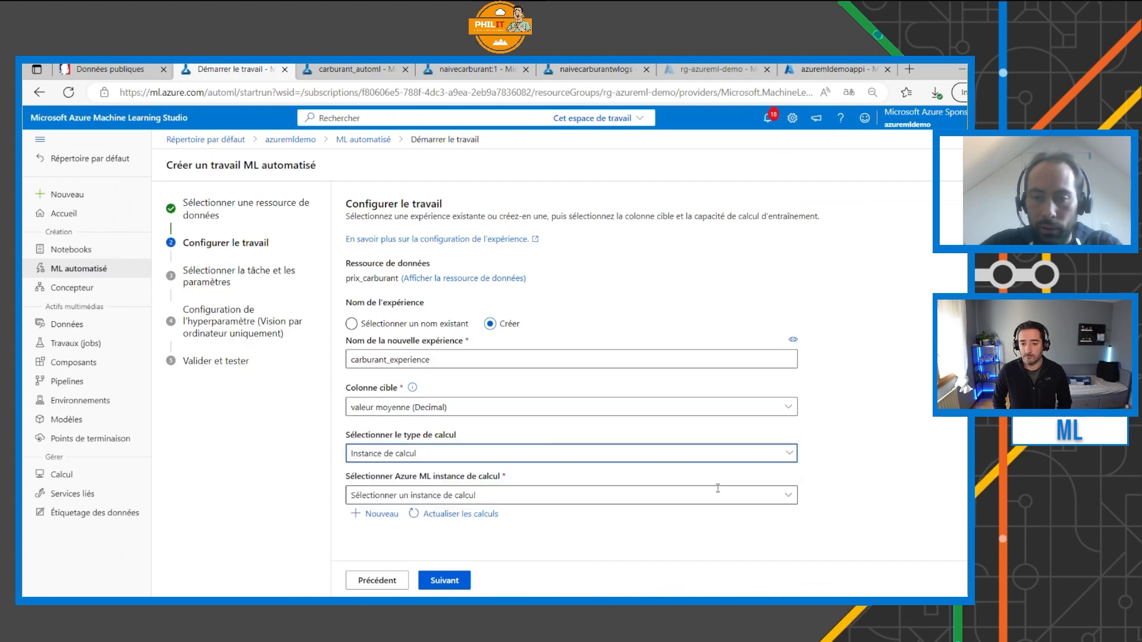
{"action": "left_click", "coordinate": [788, 497]}
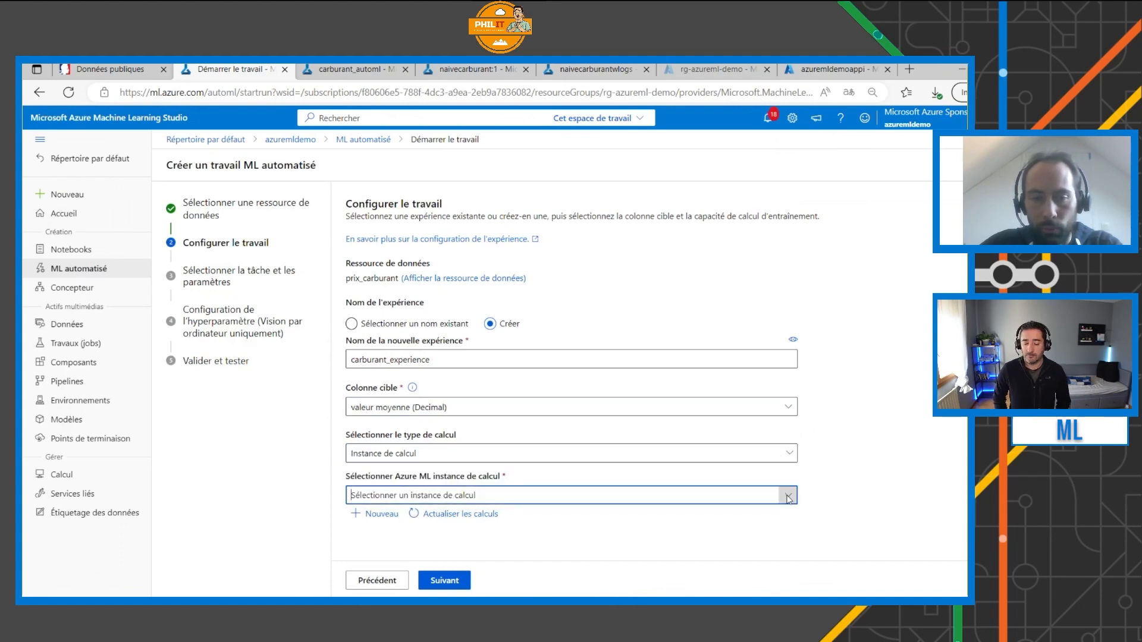
{"action": "left_click", "coordinate": [667, 525]}
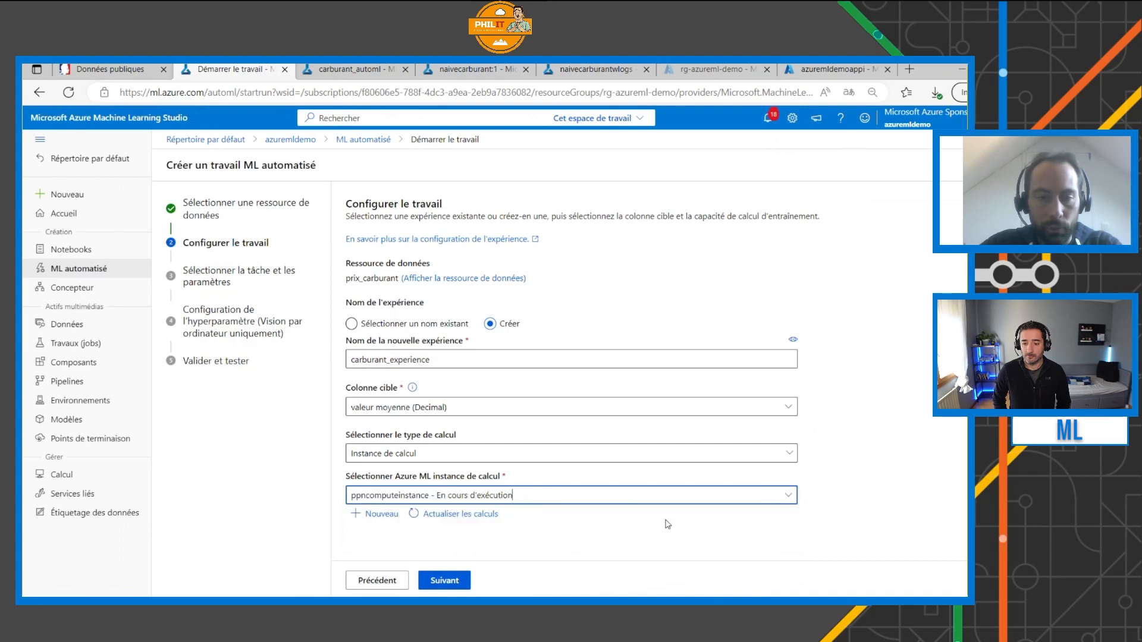
{"action": "left_click", "coordinate": [456, 585]}
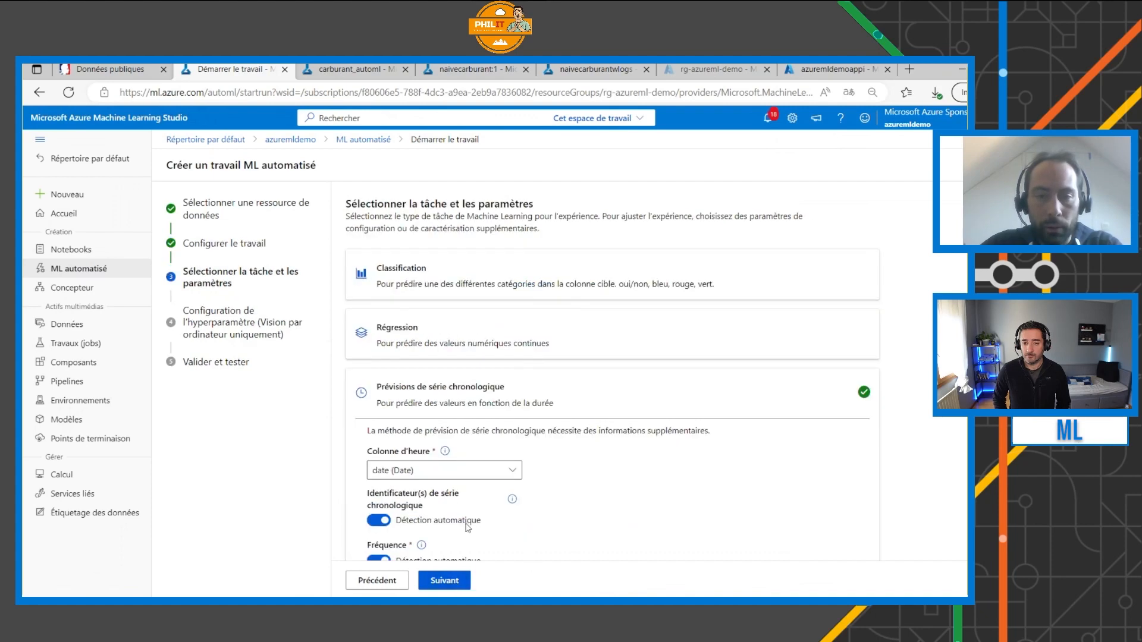
Accept time-series forecasting on the date column with automatic detection of series identifiers, frequency and horizon, and continue
{"action": "scroll", "coordinate": [562, 489], "scroll_direction": "down", "scroll_amount": 1}
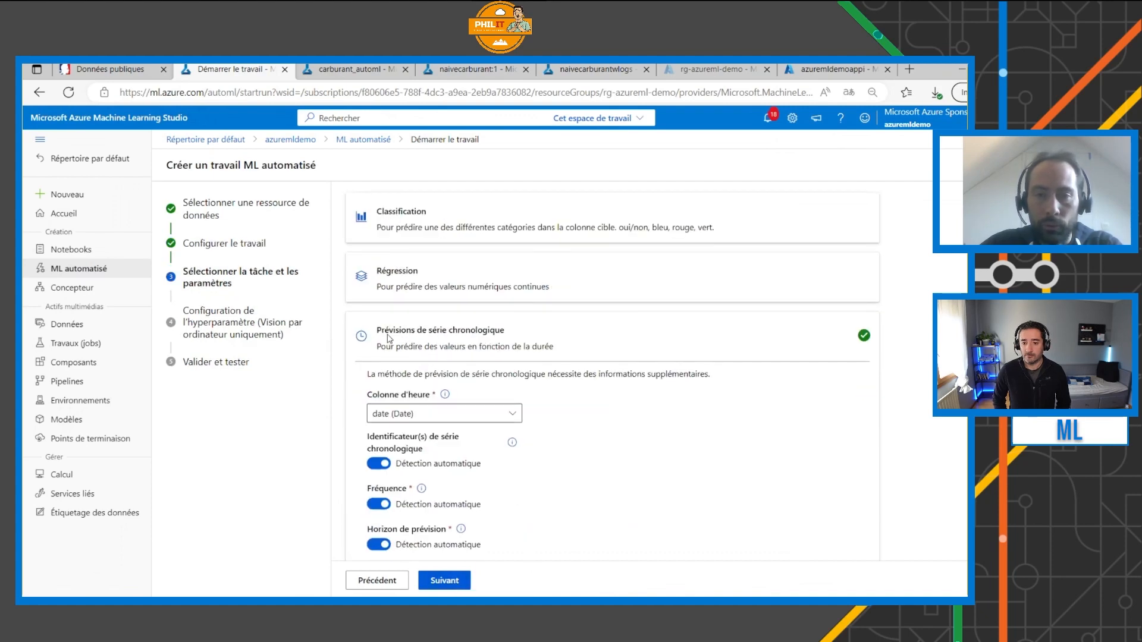
{"action": "scroll", "coordinate": [509, 345], "scroll_direction": "down", "scroll_amount": 1}
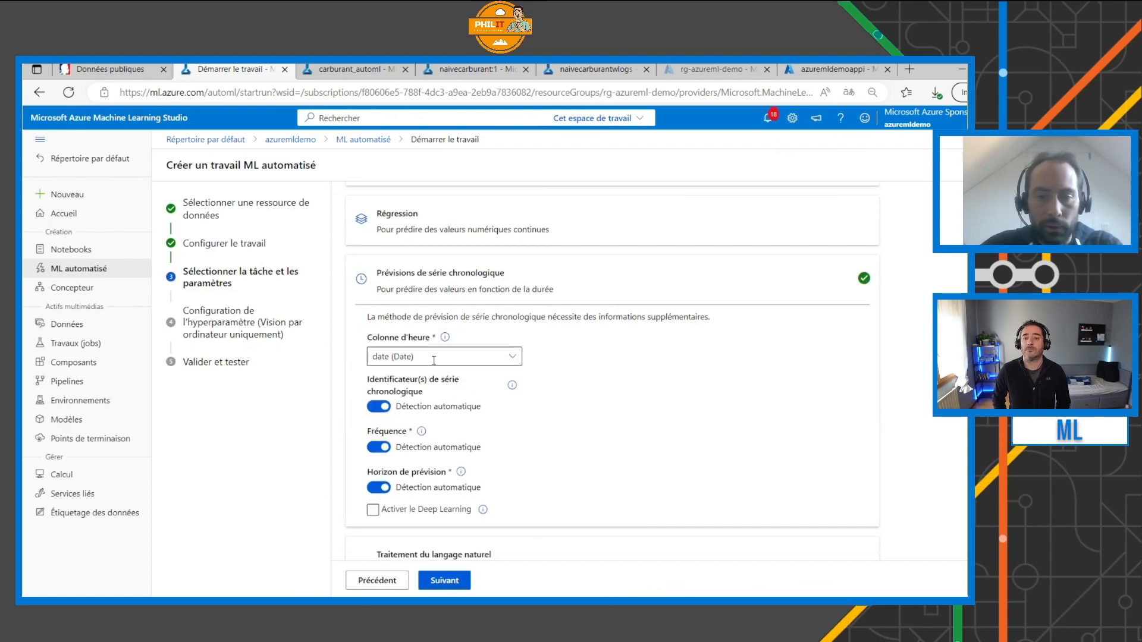
{"action": "left_click", "coordinate": [452, 583]}
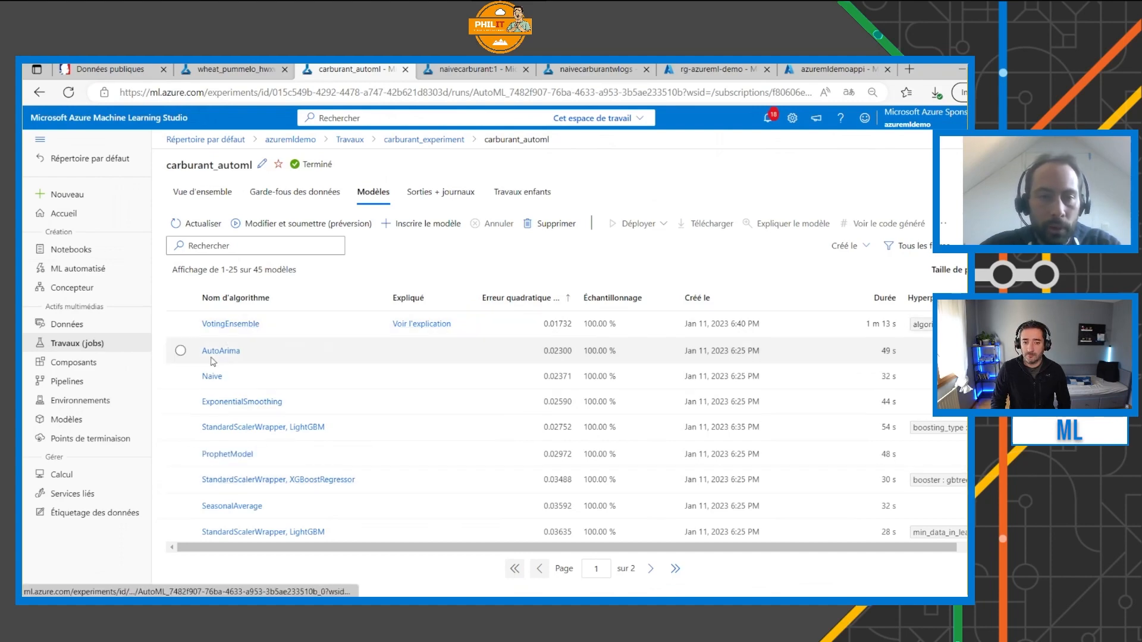
Start a quick real-time endpoint deployment of the VotingEnsemble model from the carburant_automl job
{"action": "left_click", "coordinate": [180, 323]}
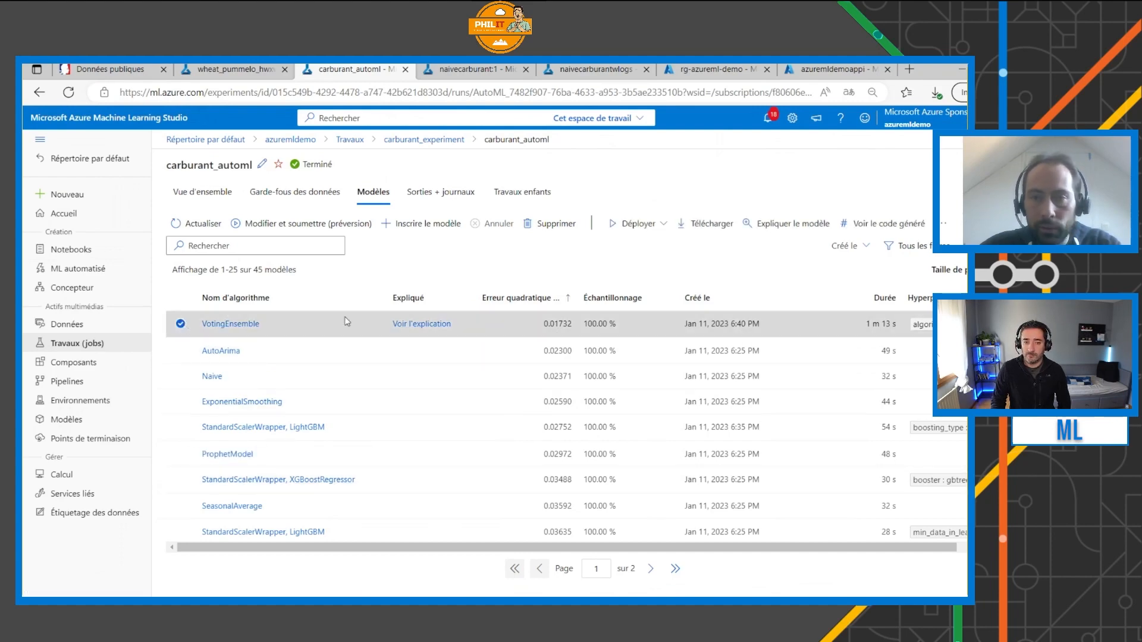
{"action": "left_click", "coordinate": [665, 224]}
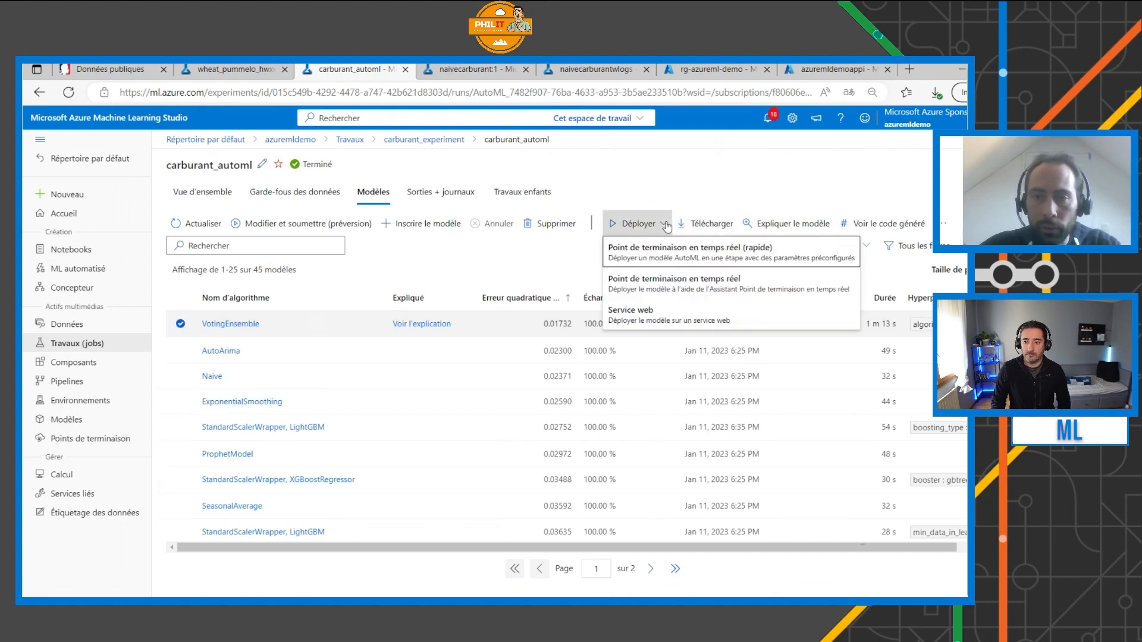
{"action": "left_click", "coordinate": [676, 252]}
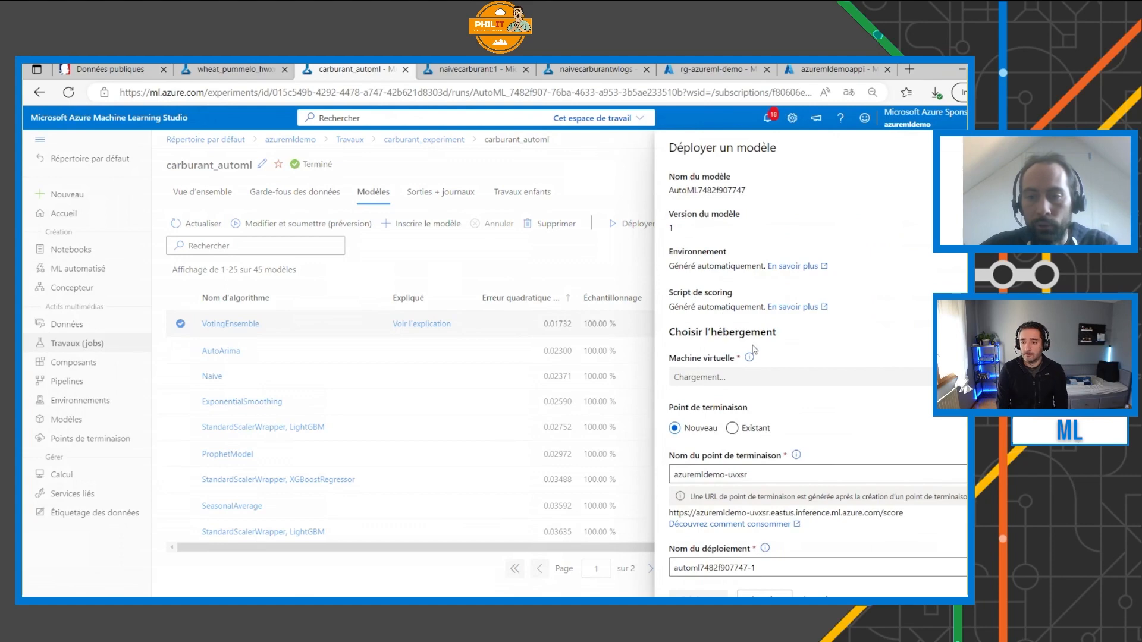
Enter carburant_endpoint as the name of the new endpoint
{"action": "left_click", "coordinate": [762, 473]}
{"action": "key", "text": "ctrl+a"}
{"action": "type", "text": "carburant_endpoint"}
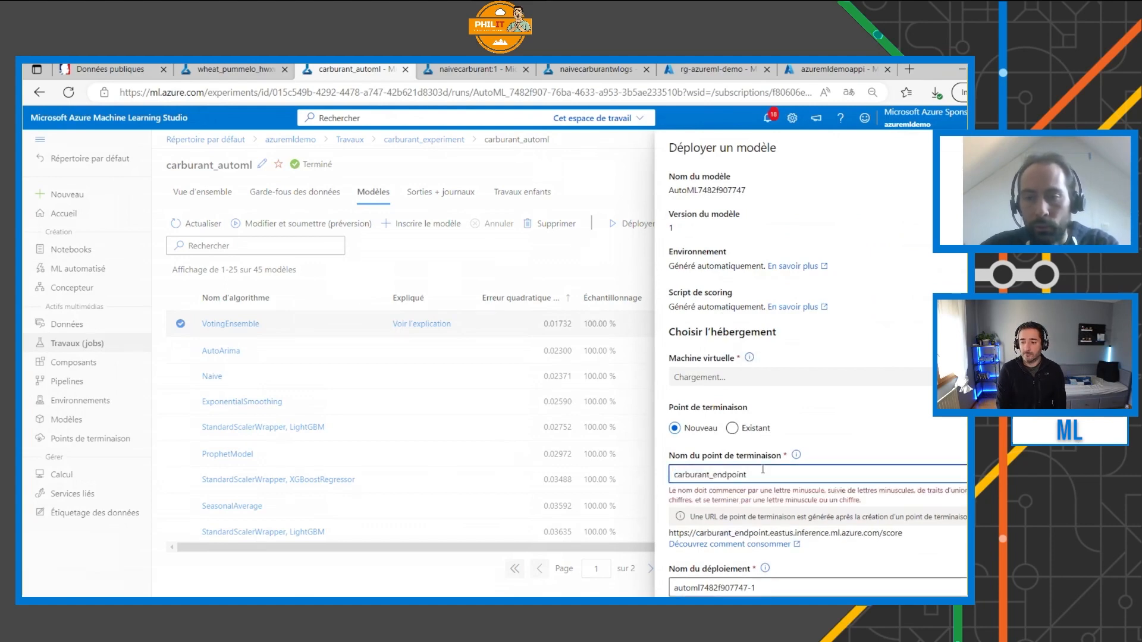
{"action": "scroll", "coordinate": [762, 468], "scroll_direction": "down", "scroll_amount": 1}
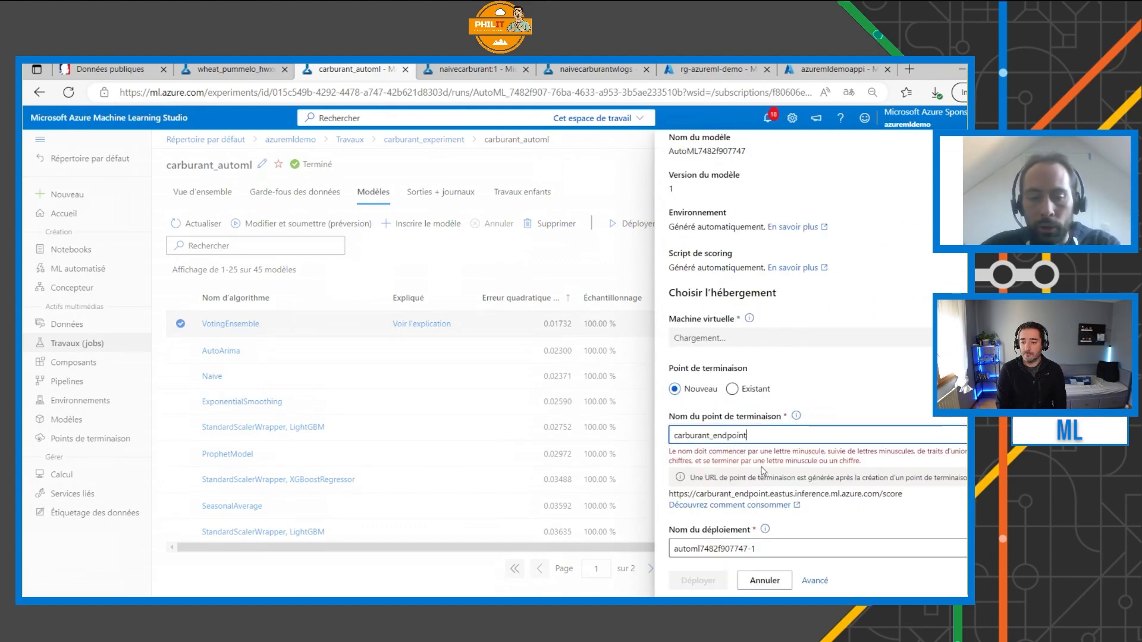
Test the naivecarburantwlogs endpoint with carburant Gazole and date 2023-02-08T00:00:00.000Z, and examine the returned forecast and prediction interval
{"action": "type", "text": "2023-02-08T00:00:00.000Z"}
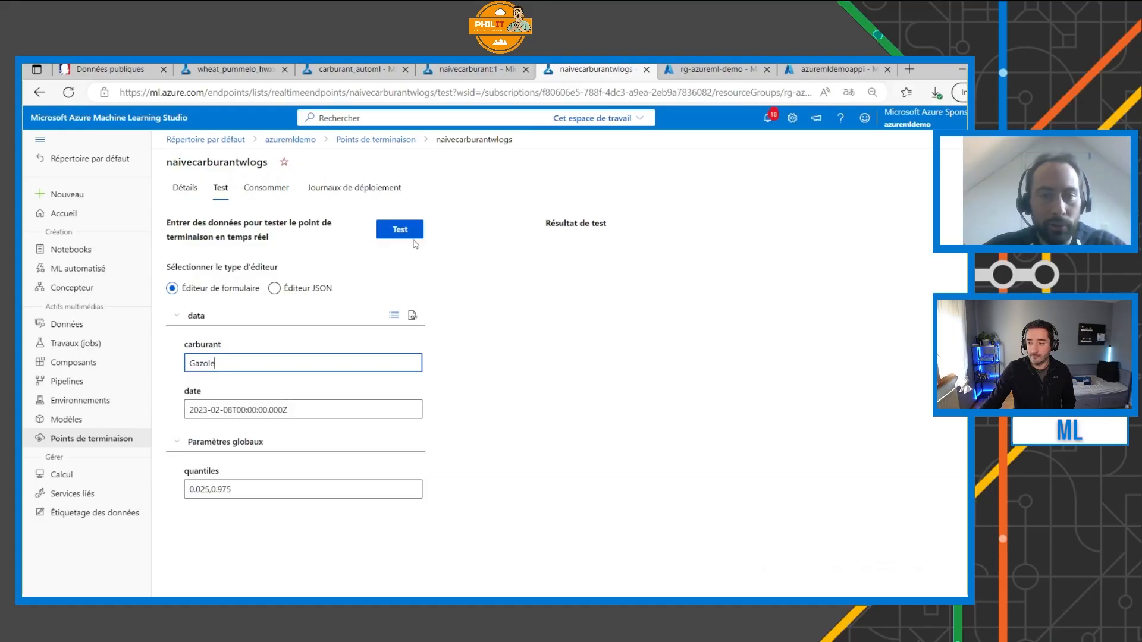
{"action": "left_click", "coordinate": [412, 235]}
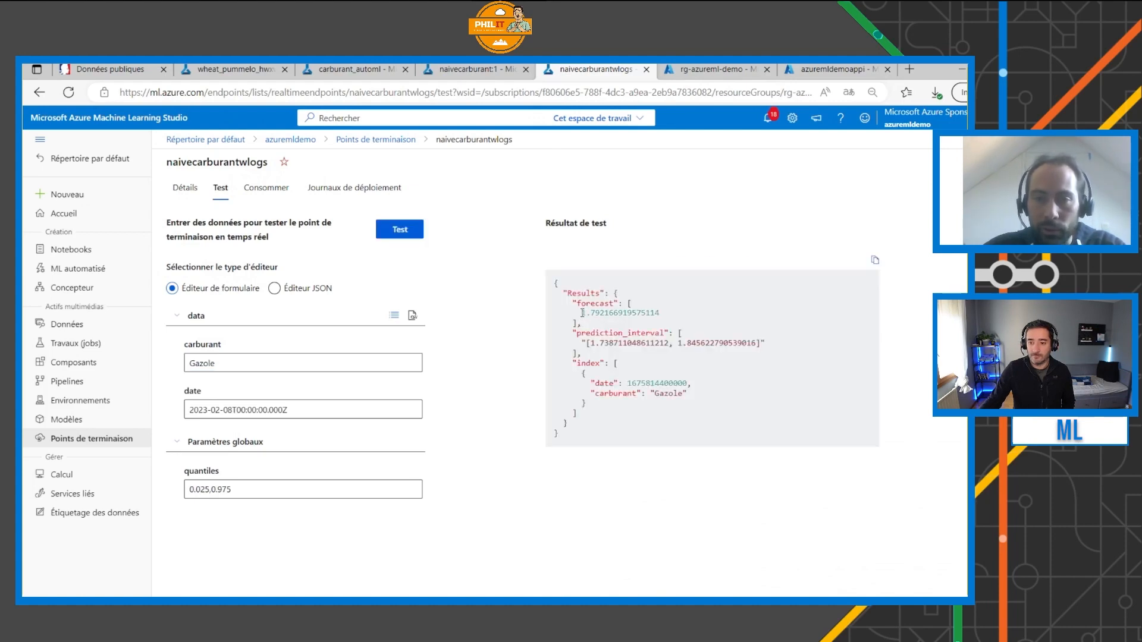
{"action": "left_click_drag", "start_coordinate": [594, 314], "coordinate": [599, 328]}
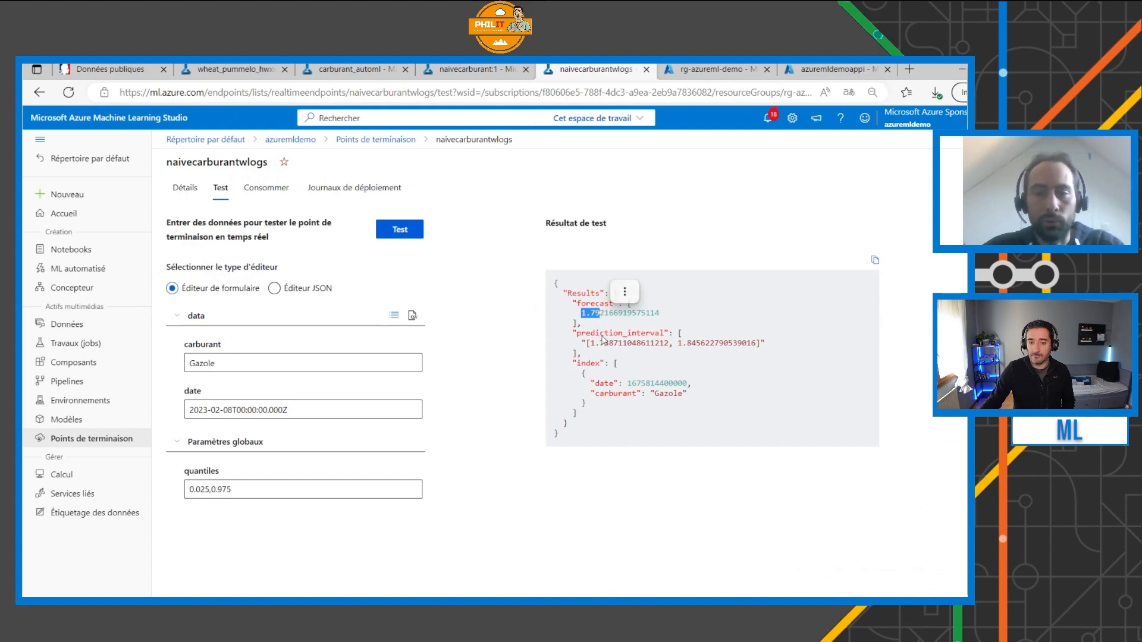
{"action": "left_click_drag", "start_coordinate": [628, 351], "coordinate": [628, 347]}
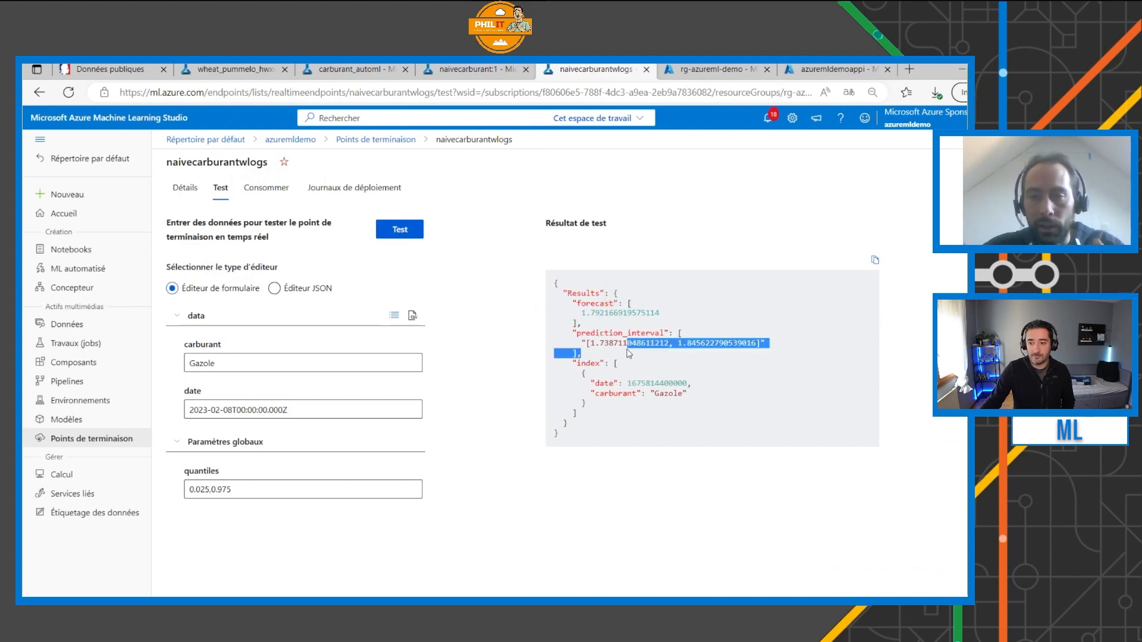
{"action": "left_click", "coordinate": [612, 343]}
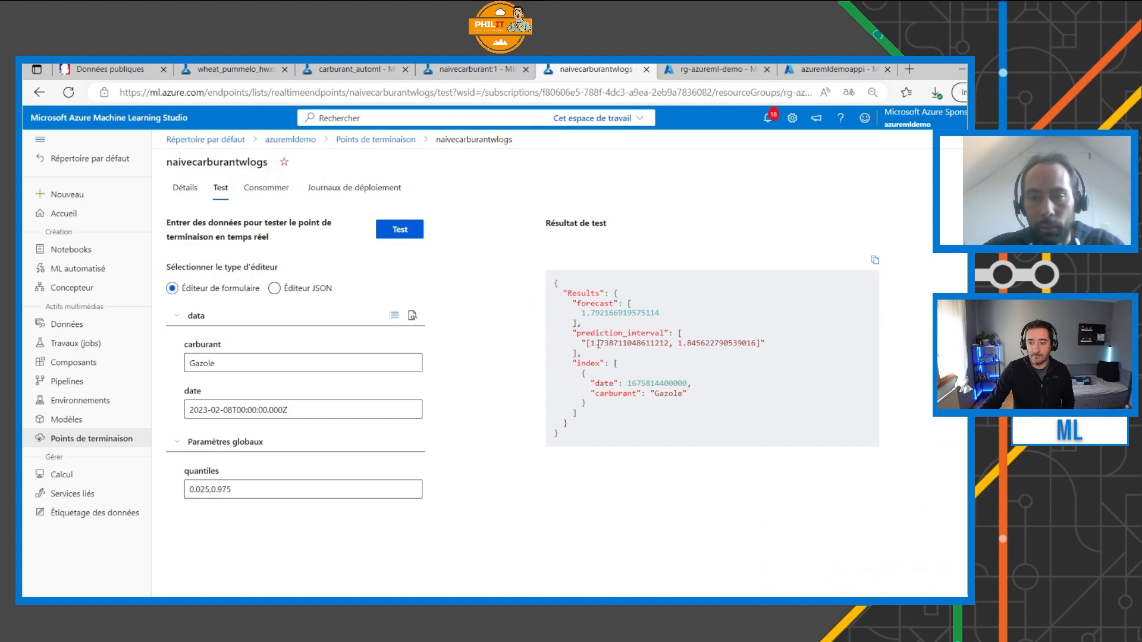
{"action": "left_click_drag", "start_coordinate": [592, 342], "coordinate": [615, 355]}
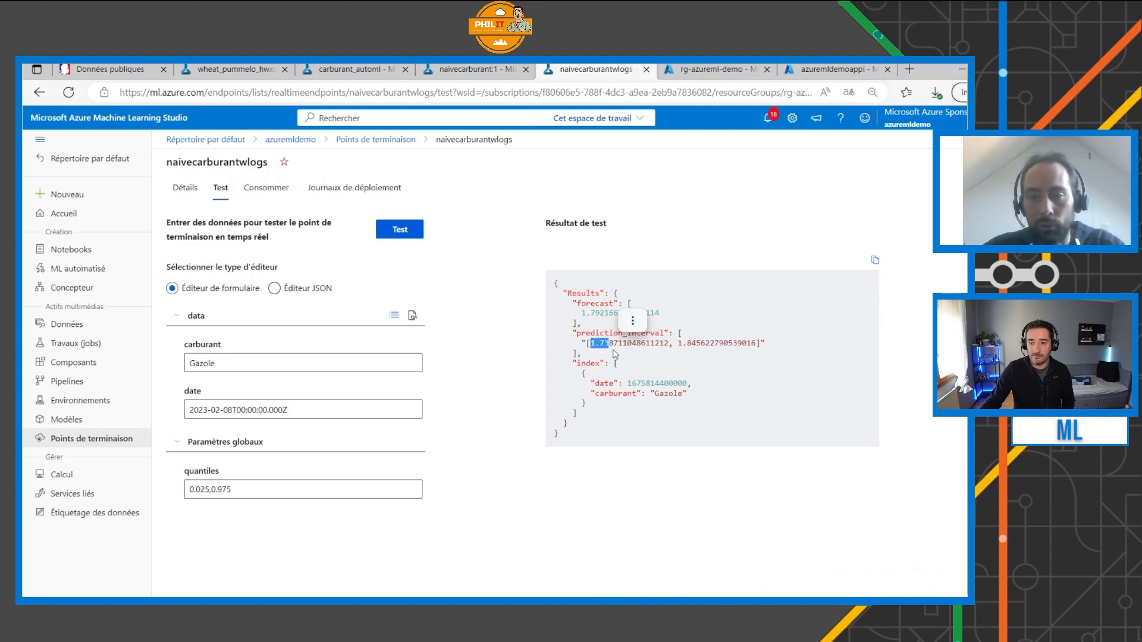